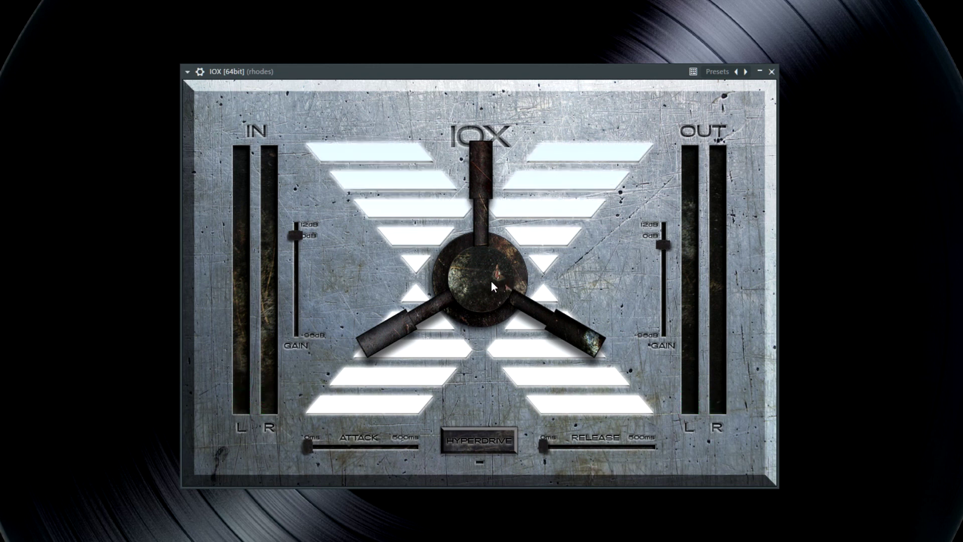
Turn the central knob down to its minimum on the rhodes track, start playback, and raise the knob slightly
drag(489, 277, 500, 412)
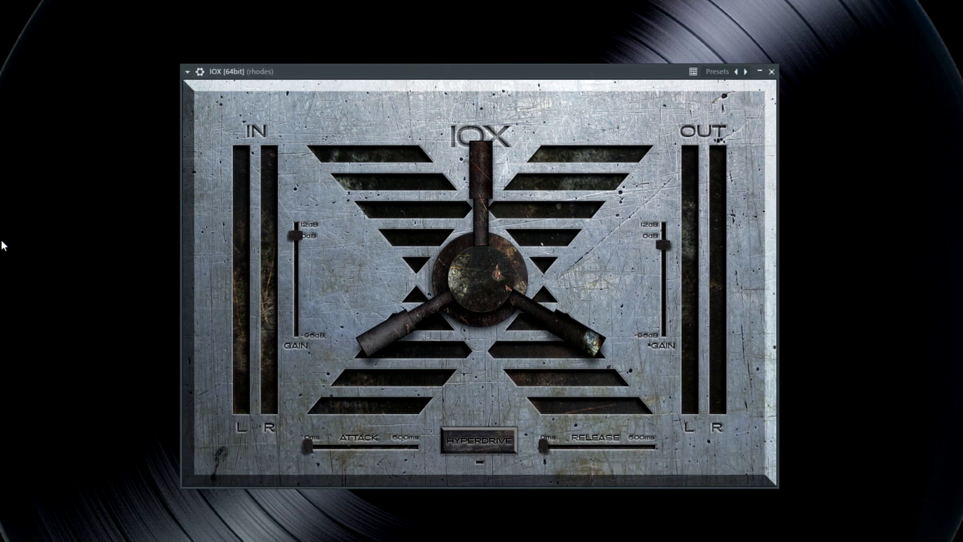
key(space)
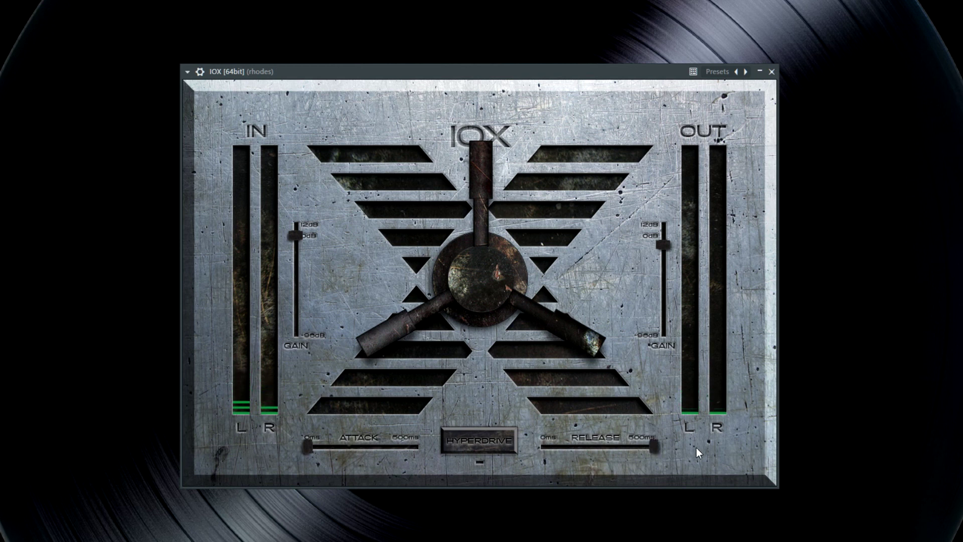
drag(464, 284, 457, 261)
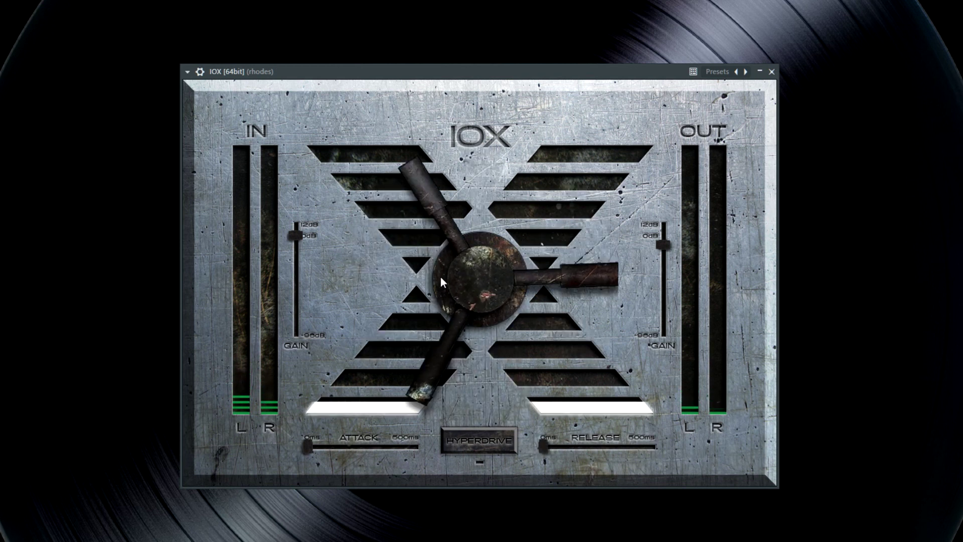
Sweep the attack up to 500 ms and back to 0 ms, and return the central knob to its minimum
drag(305, 455, 442, 444)
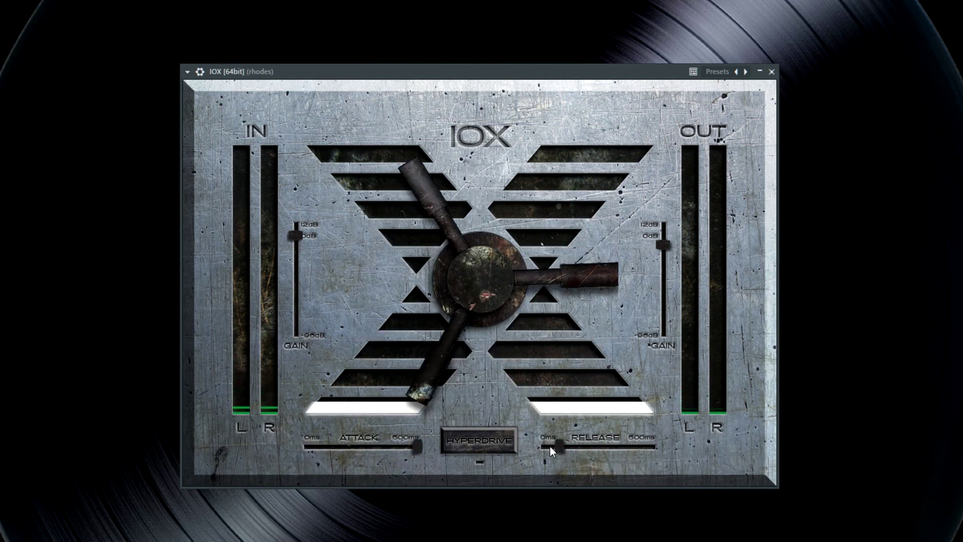
drag(419, 453, 217, 432)
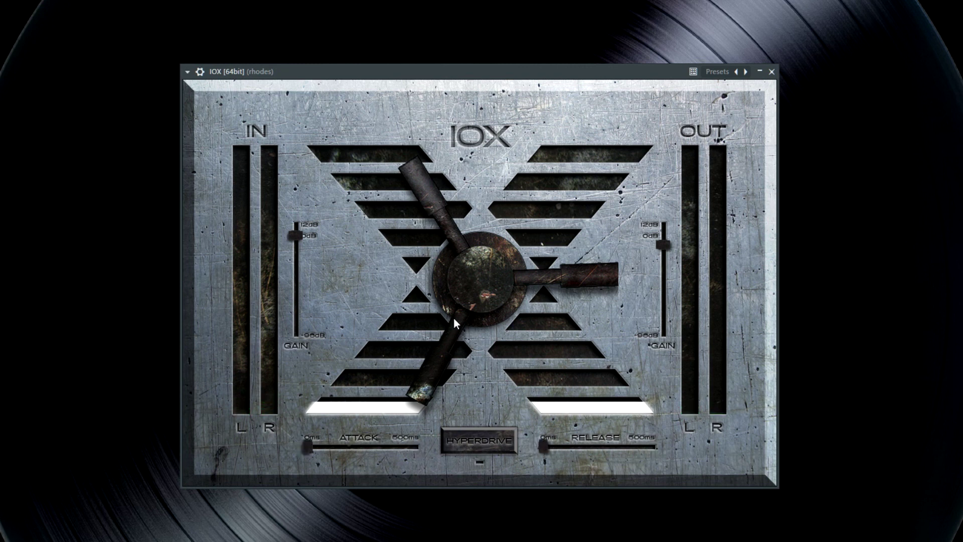
drag(481, 293, 471, 296)
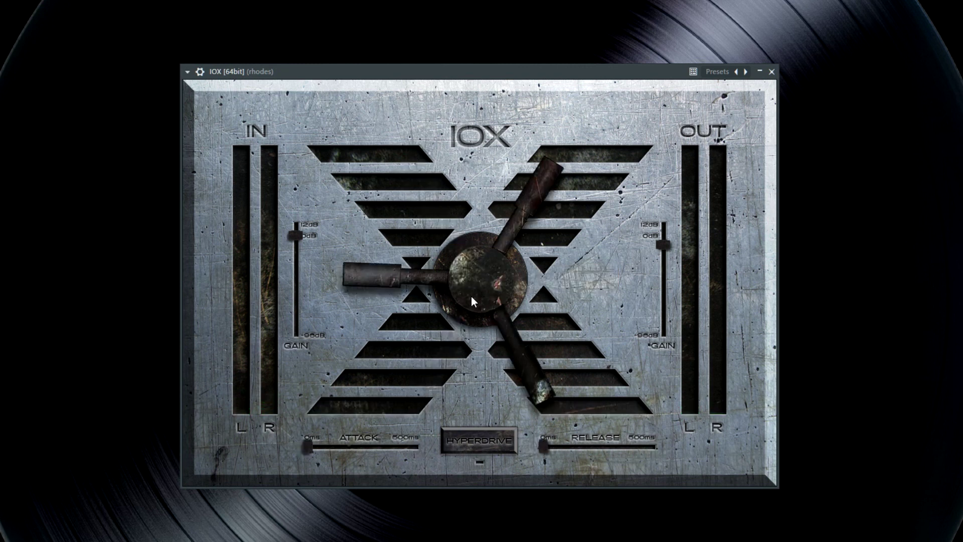
Turn on Hyperdrive, raise the central knob a little, and set the attack slightly above 0 ms
click(475, 445)
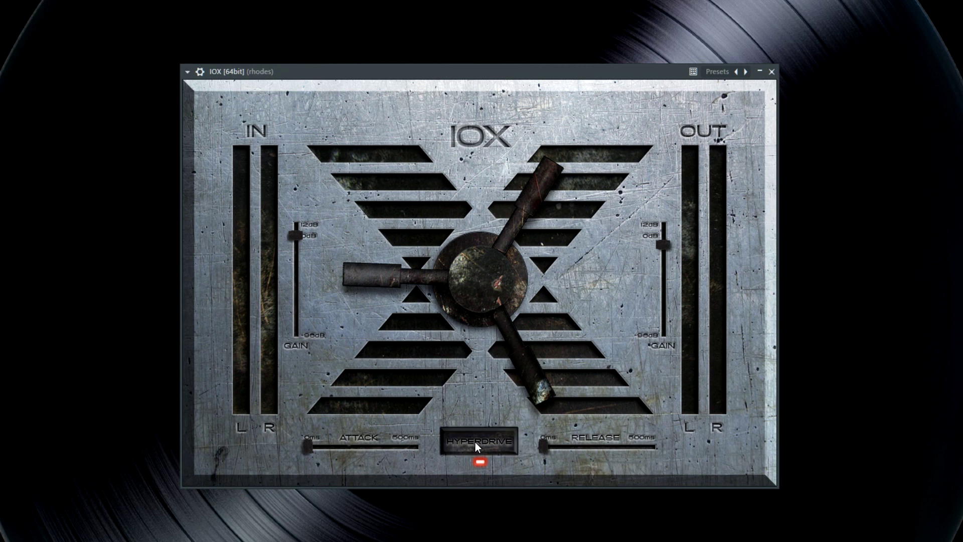
drag(498, 285, 488, 251)
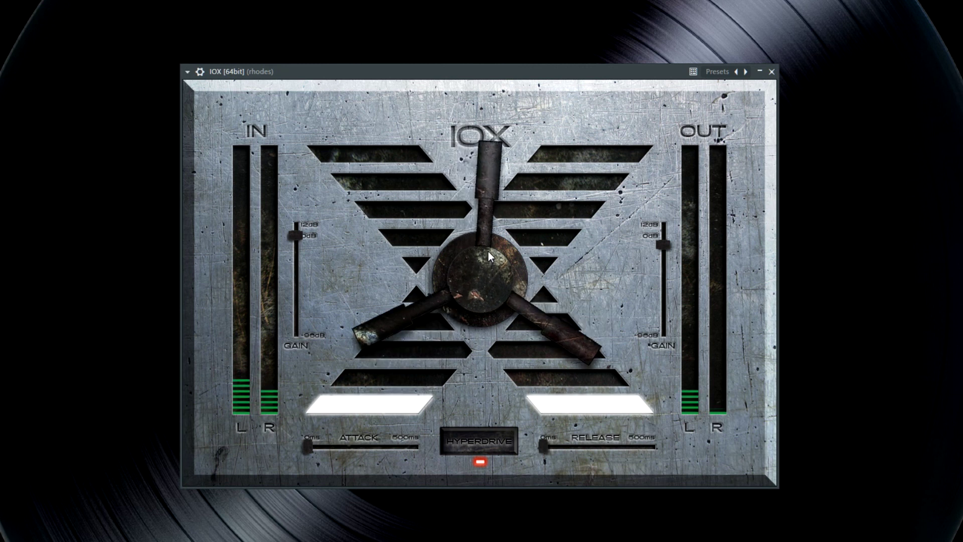
mouse_move(307, 446)
mouse_down()
mouse_move(338, 444)
mouse_move(324, 448)
mouse_up()
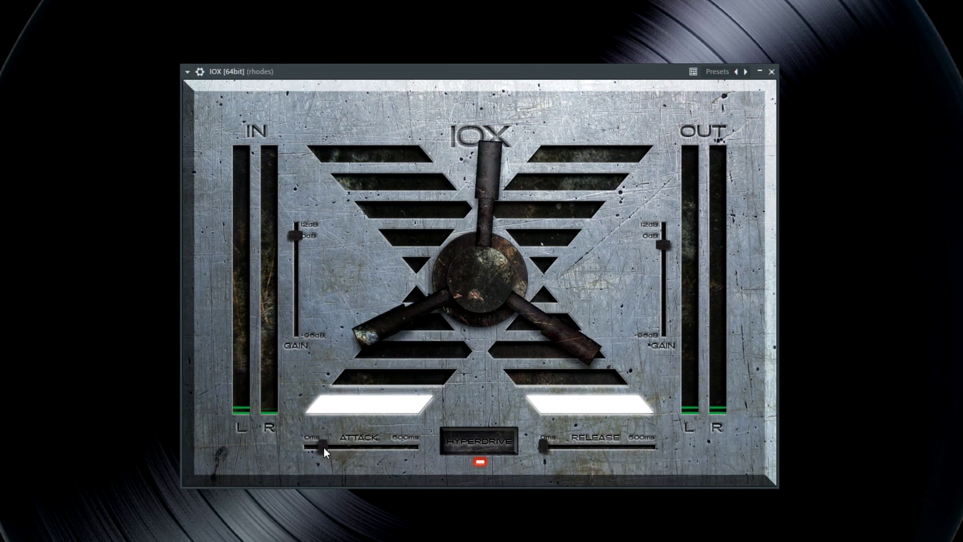
Raise the release to about a third of its range and try a higher central knob setting before easing it down
drag(520, 284, 484, 281)
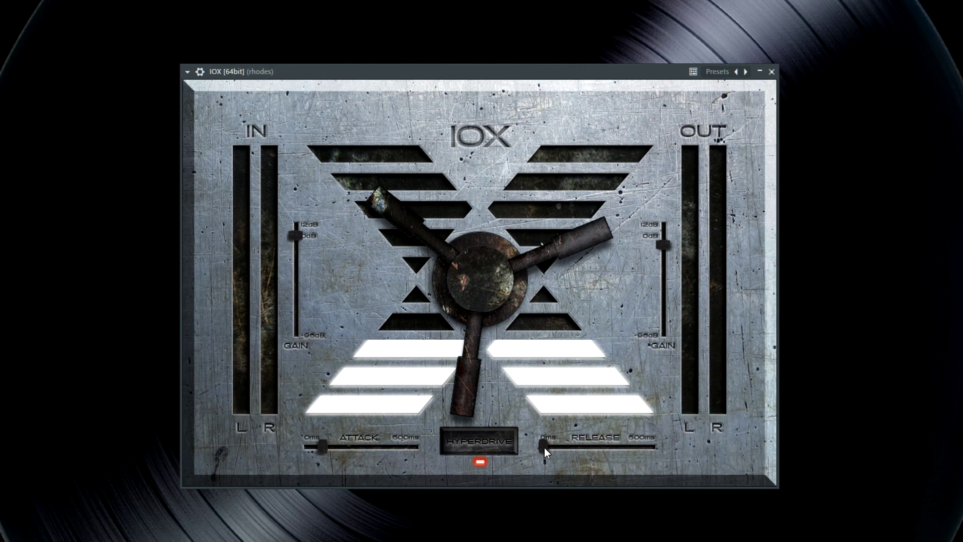
drag(548, 446, 581, 441)
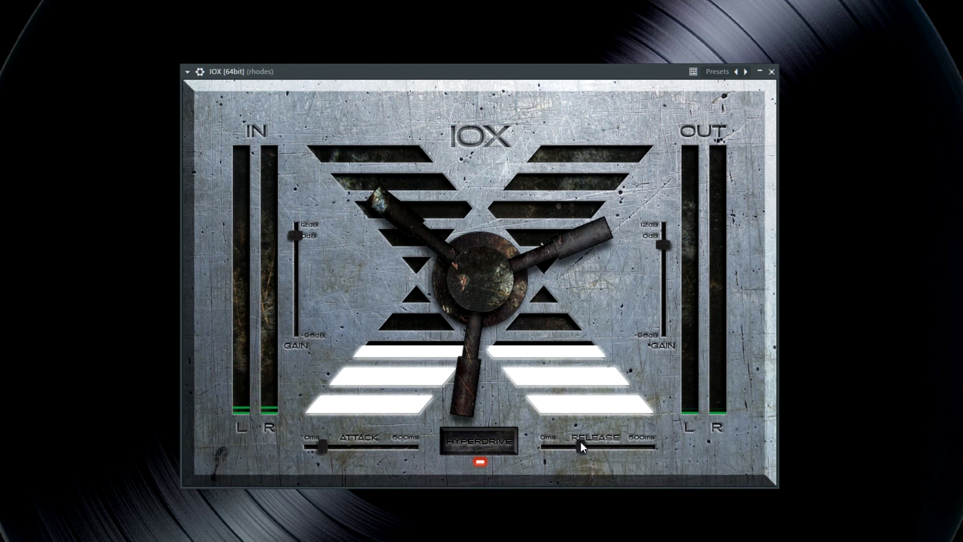
drag(468, 285, 473, 266)
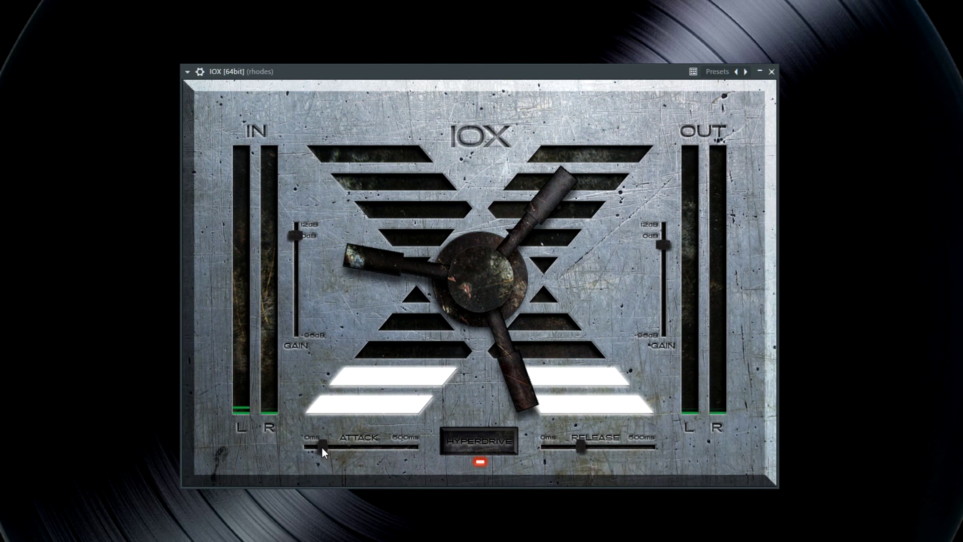
Set both the attack and the release to their 500 ms maximum
drag(322, 448, 399, 446)
drag(581, 447, 656, 449)
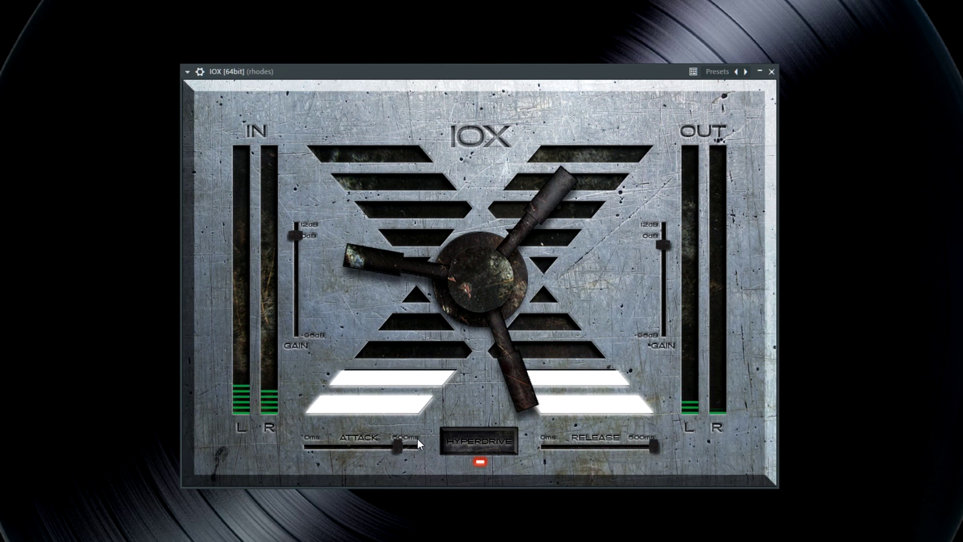
drag(402, 444, 419, 448)
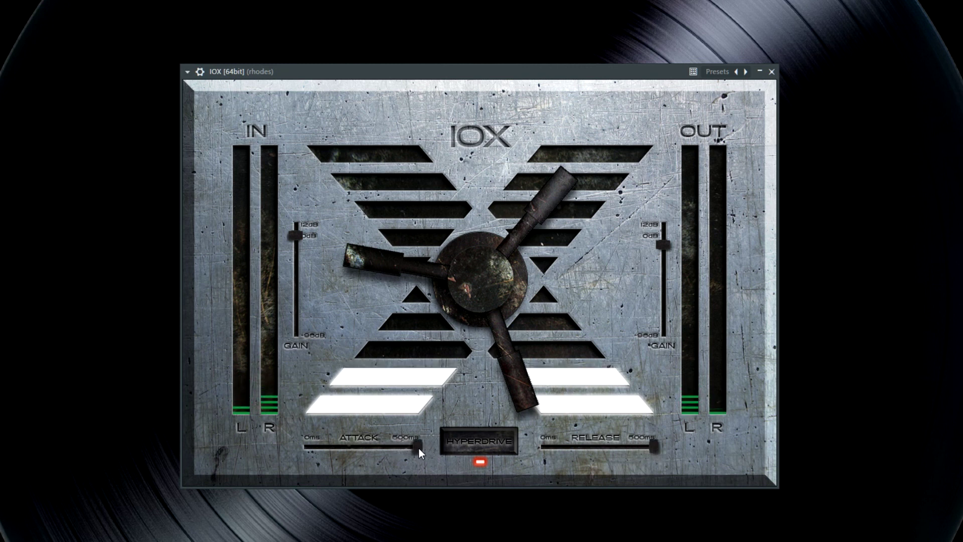
Raise the central knob on the rhodes and try different attack and release combinations, starting from a 0 ms release
drag(651, 446, 543, 450)
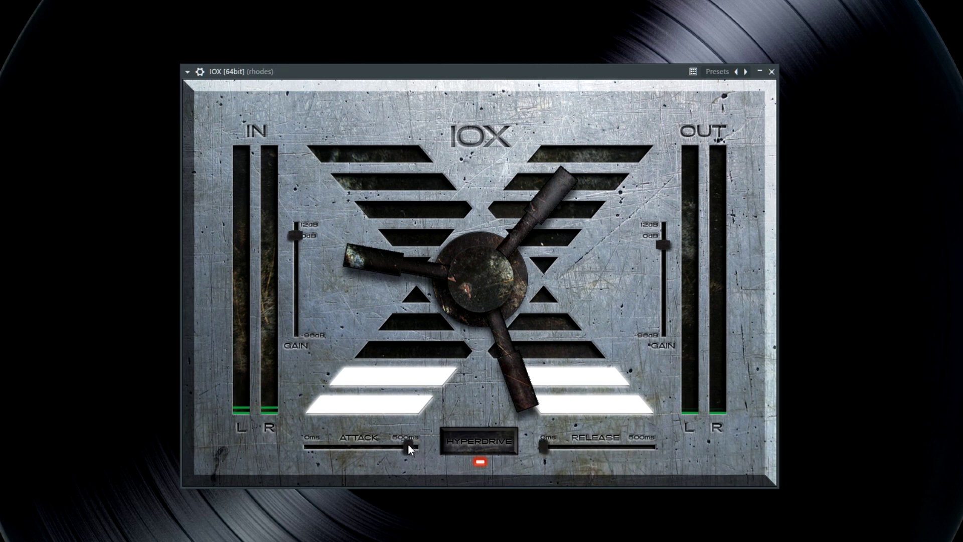
drag(379, 445, 348, 445)
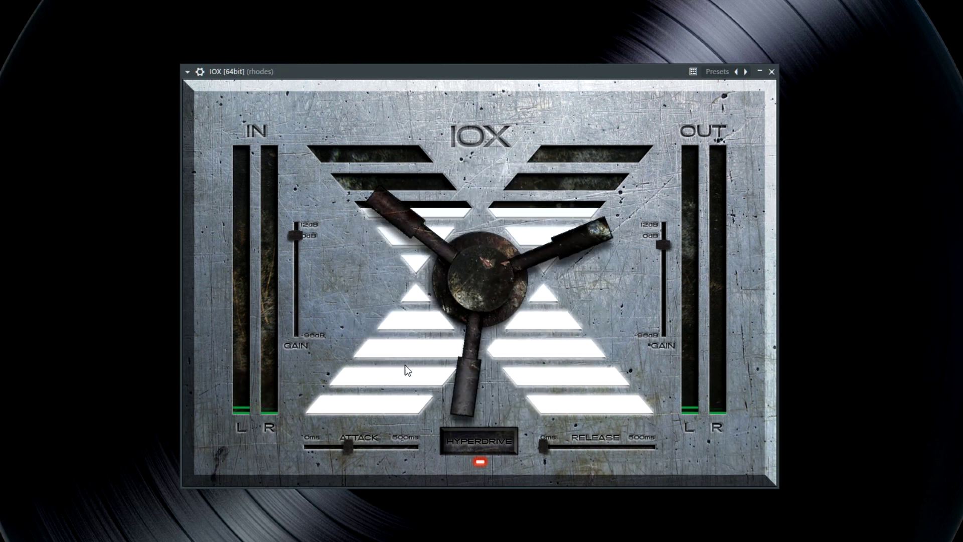
drag(353, 445, 395, 446)
drag(543, 446, 595, 468)
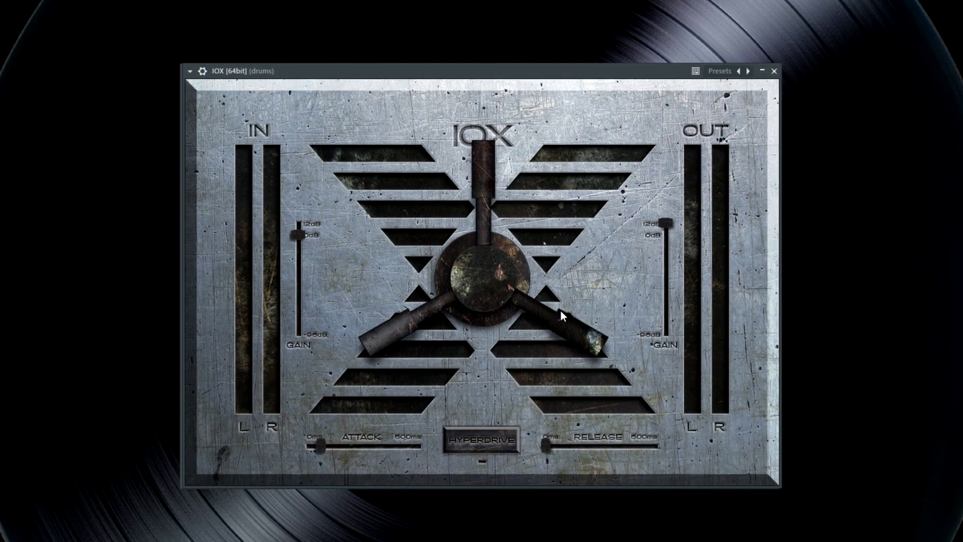
On the drums track's IOX, set the output gain to 0 dB, raise the central knob from its minimum, and enable Hyperdrive
drag(466, 289, 473, 291)
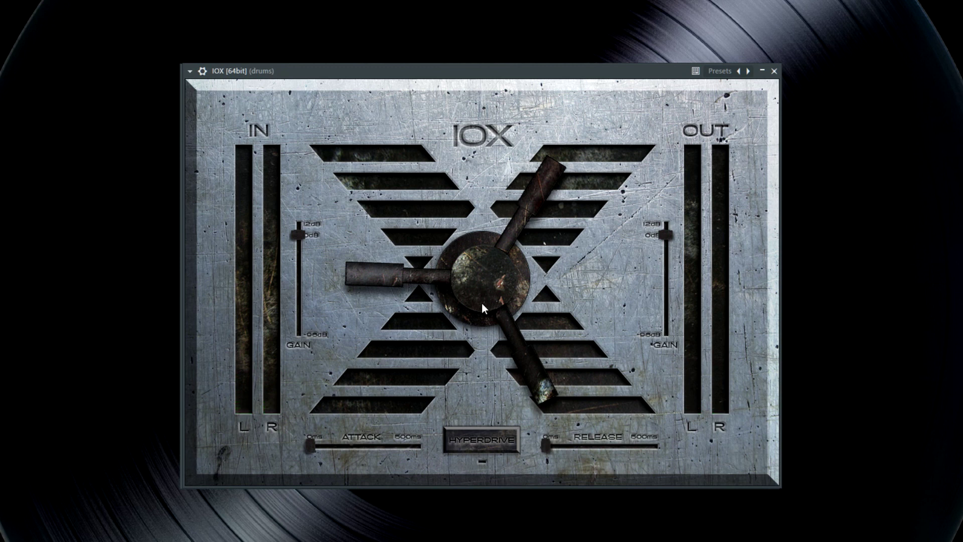
click(478, 279)
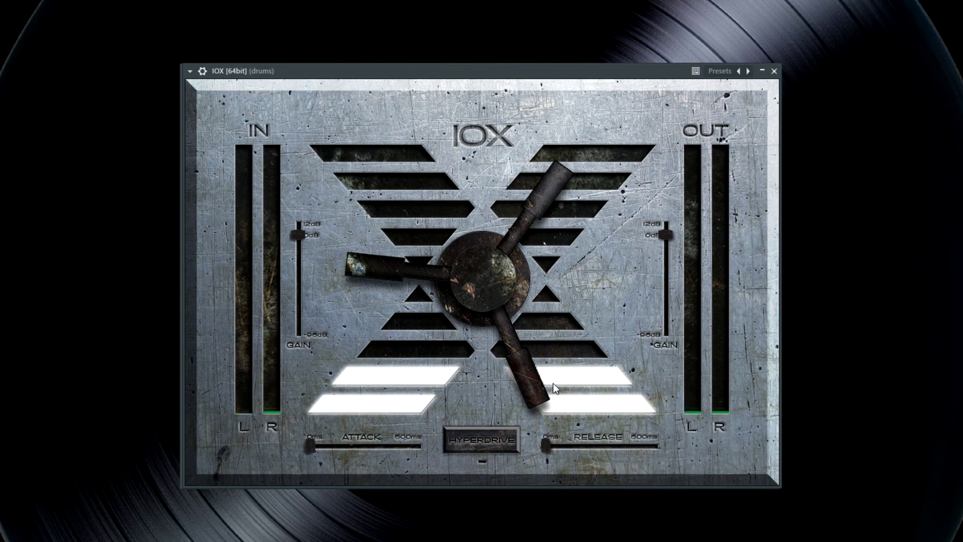
click(478, 445)
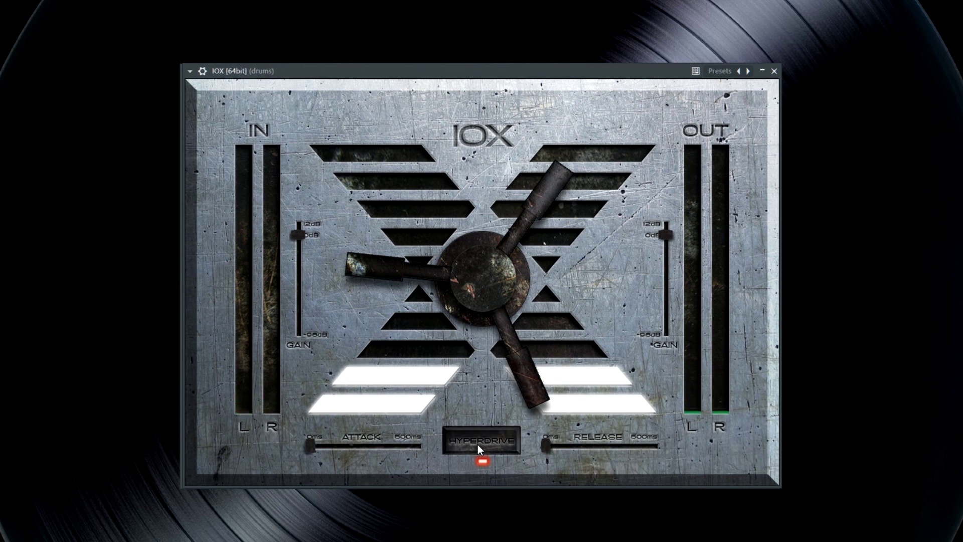
Set the drums' attack and release slightly above 0 ms and switch Hyperdrive off
mouse_move(312, 443)
mouse_down()
mouse_move(334, 444)
mouse_move(325, 441)
mouse_up()
drag(545, 444, 576, 442)
click(479, 443)
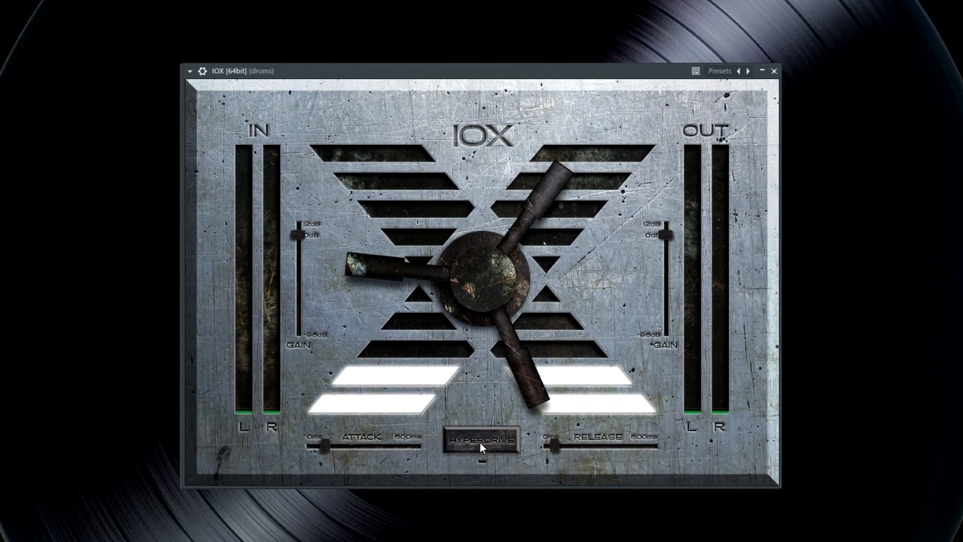
Turn the drums' central knob down to its minimum, and nudge it up slightly
drag(485, 270, 489, 379)
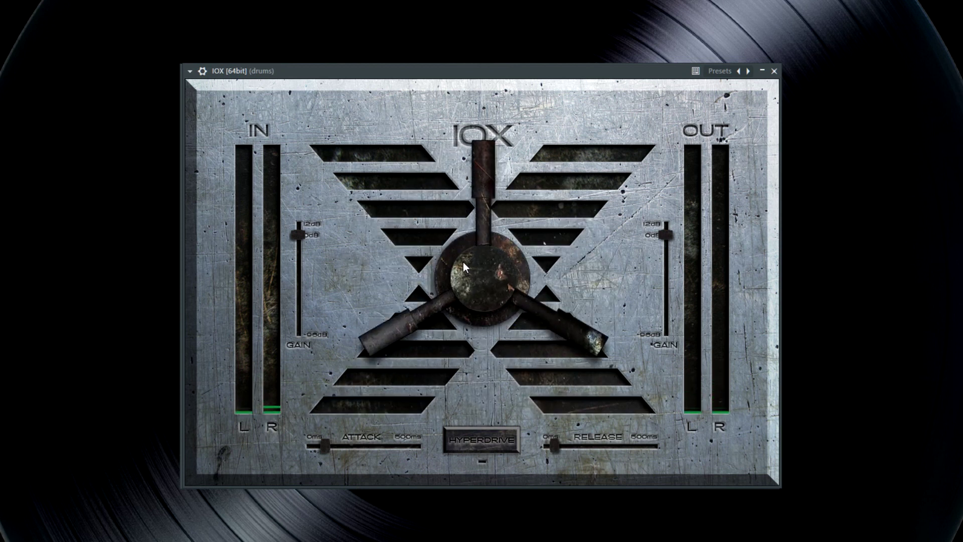
drag(471, 270, 471, 256)
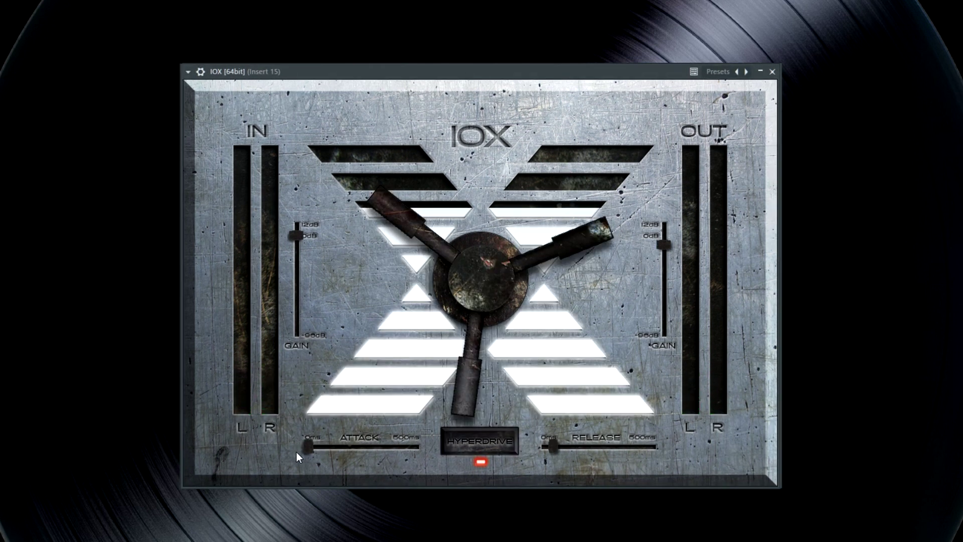
On Insert 15, turn the central knob up a bit and adjust the attack to about a quarter of its range
drag(308, 446, 340, 445)
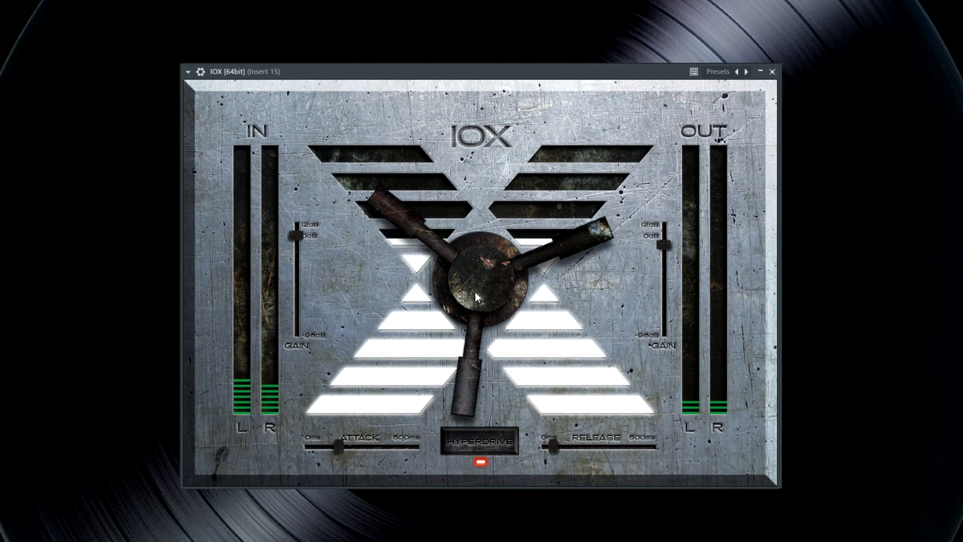
drag(475, 292, 475, 277)
drag(340, 448, 321, 449)
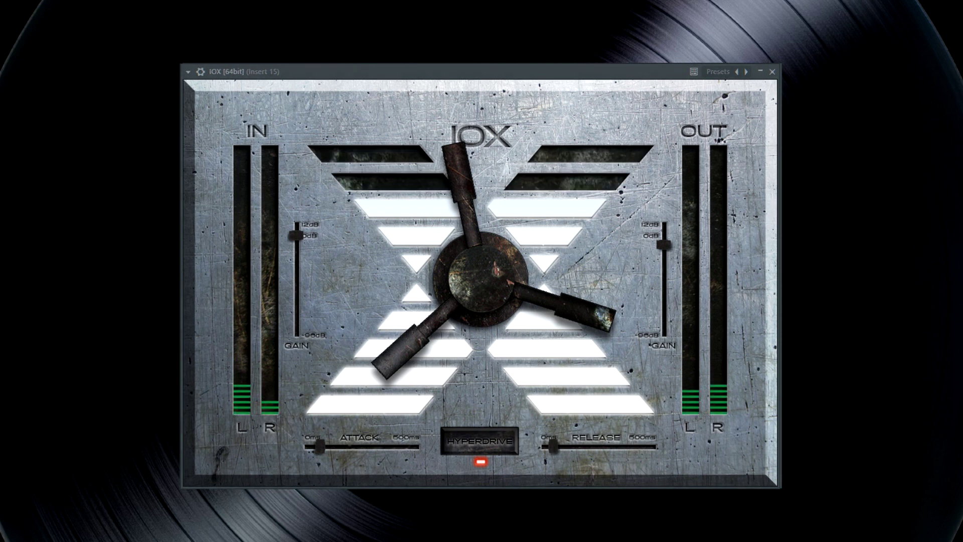
drag(316, 447, 336, 447)
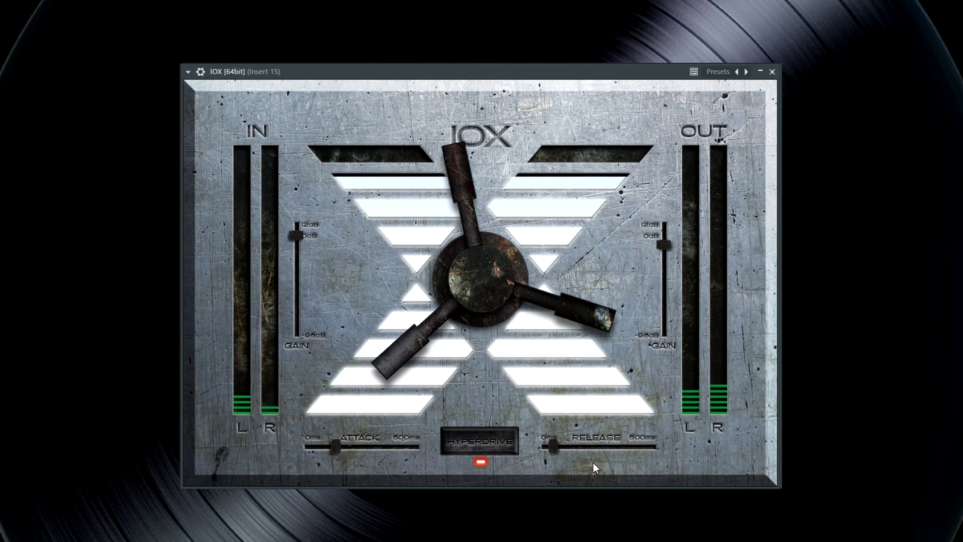
Set Insert 15's release to about a quarter and attack to about an eighth of their ranges, with Hyperdrive off
drag(556, 443, 569, 441)
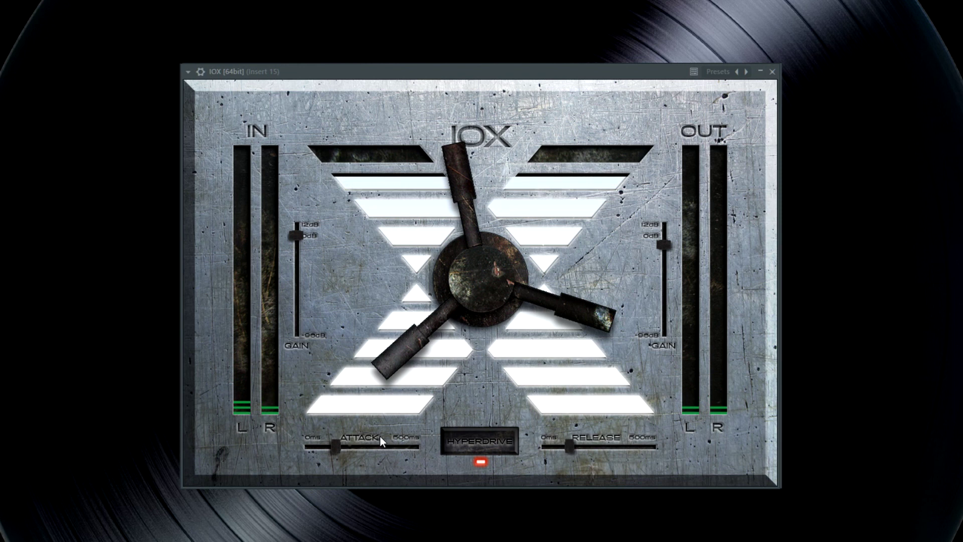
mouse_move(336, 446)
mouse_down()
mouse_move(308, 447)
mouse_move(365, 444)
mouse_move(320, 445)
mouse_up()
click(452, 449)
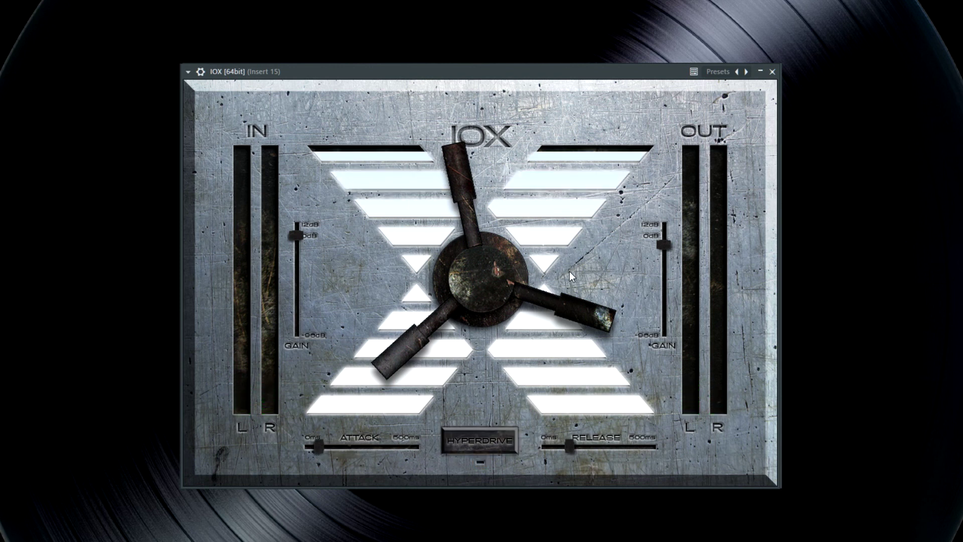
Return to the rhodes track's IOX and set the attack to about a fifth of its range and the release to 0 ms
click(773, 73)
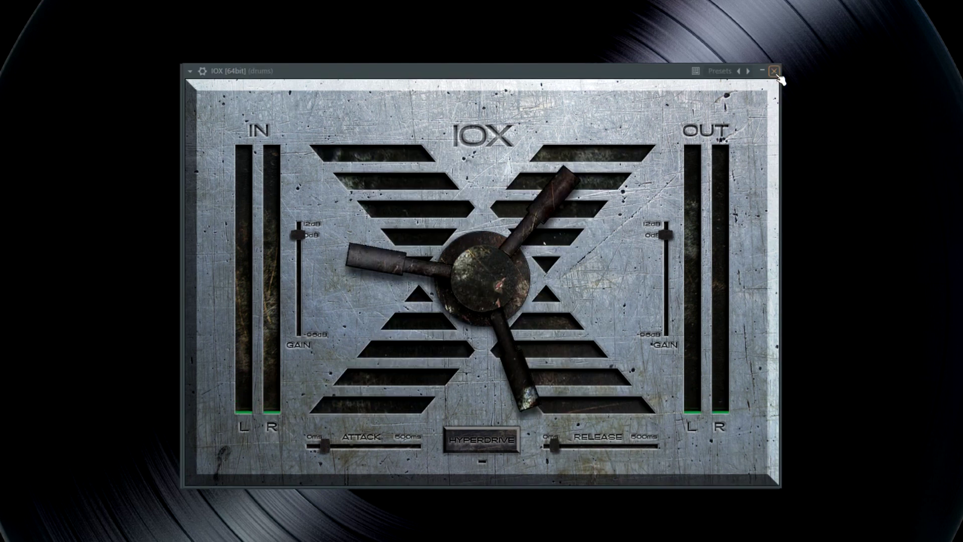
click(775, 73)
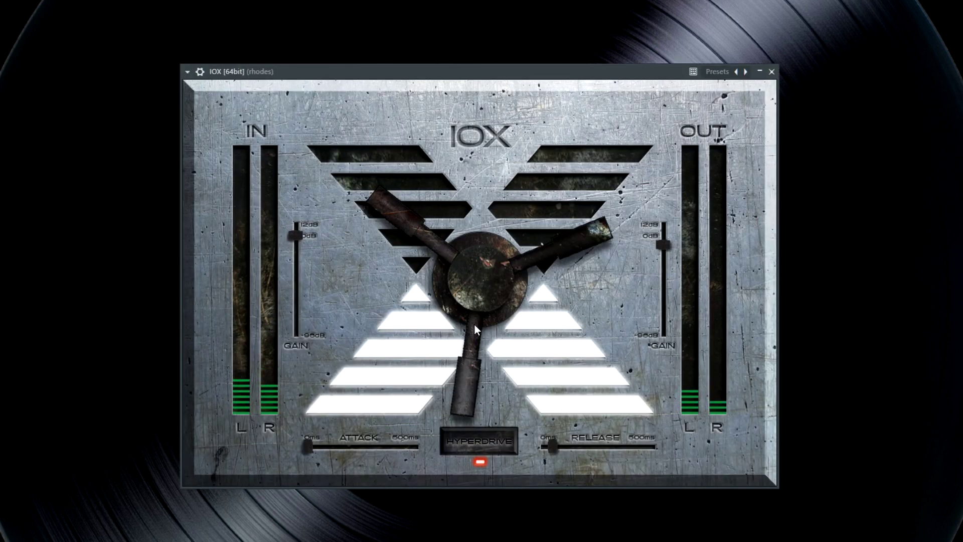
drag(308, 445, 329, 452)
drag(552, 446, 543, 448)
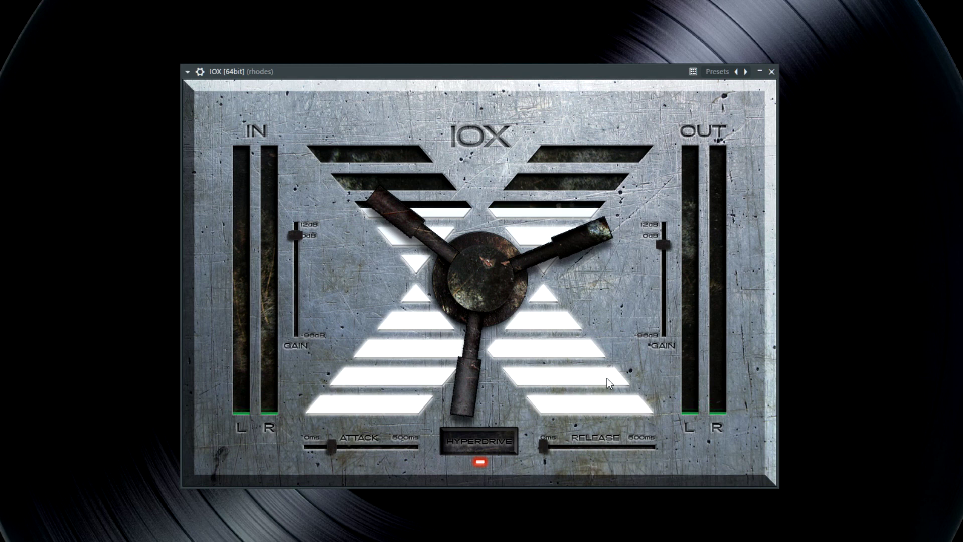